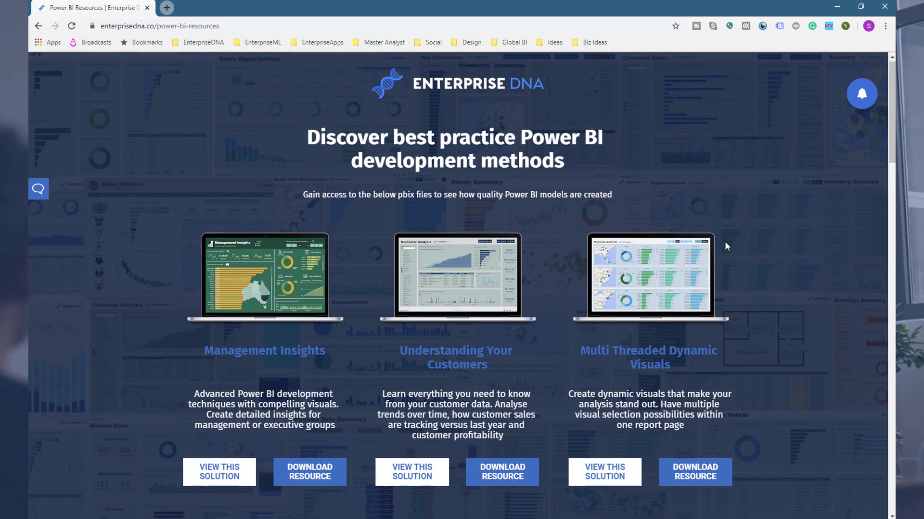
Step: Scroll the Enterprise DNA resources page, then minimize Chrome to get back to Power BI Desktop
{"action": "scroll", "coordinate": [726, 247], "scroll_direction": "down", "scroll_amount": 1}
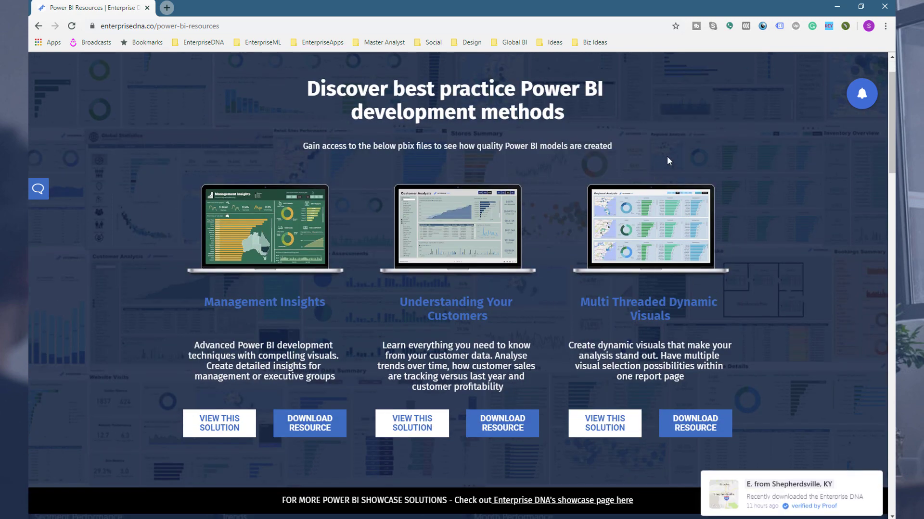
{"action": "left_click", "coordinate": [836, 7]}
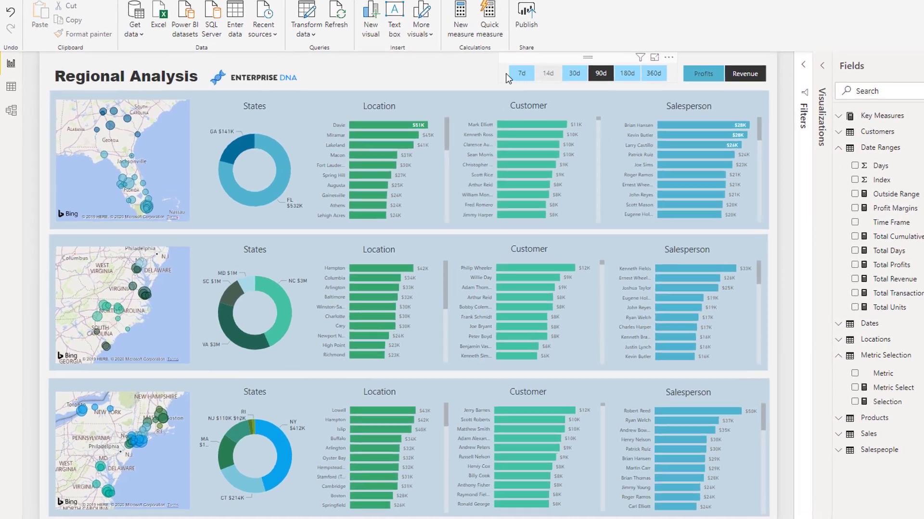
Step: Switch the Regional Analysis visuals to Profits over the 90d date range, then deselect the slicer
{"action": "left_click", "coordinate": [548, 73]}
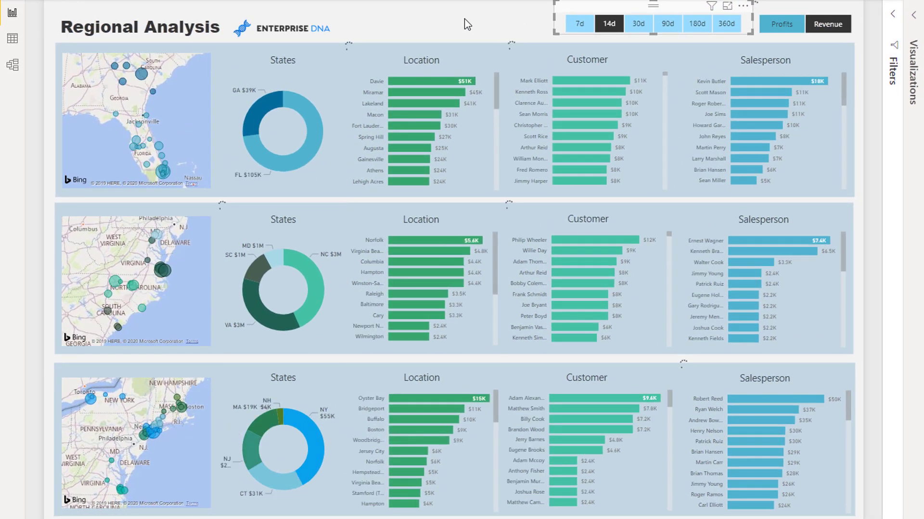
{"action": "left_click", "coordinate": [780, 24]}
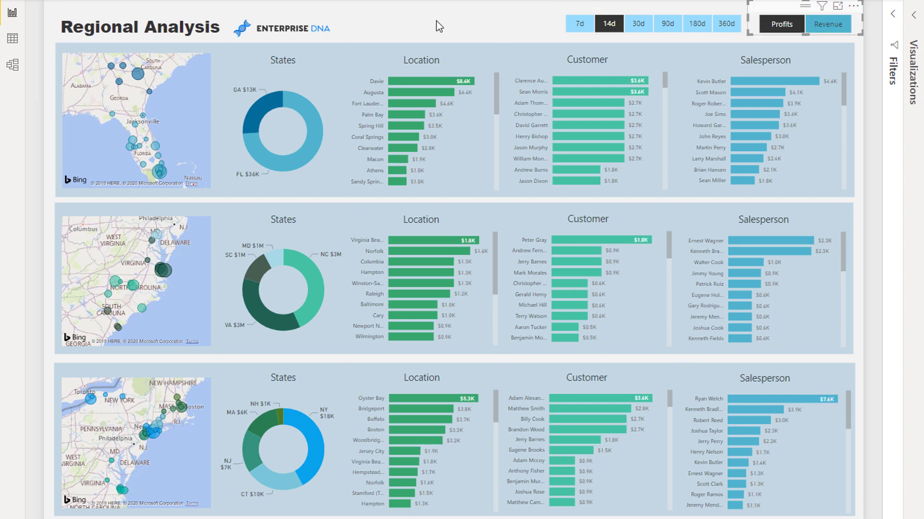
{"action": "left_click", "coordinate": [622, 19]}
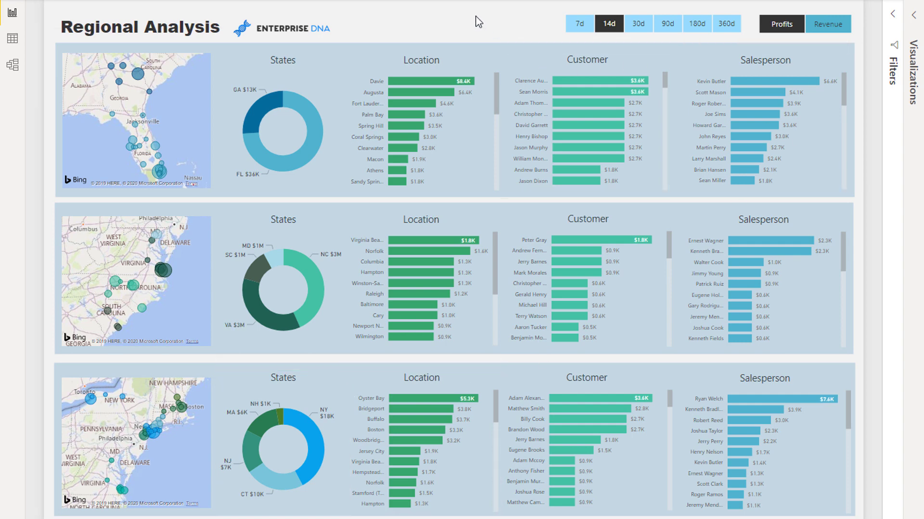
{"action": "left_click", "coordinate": [667, 24]}
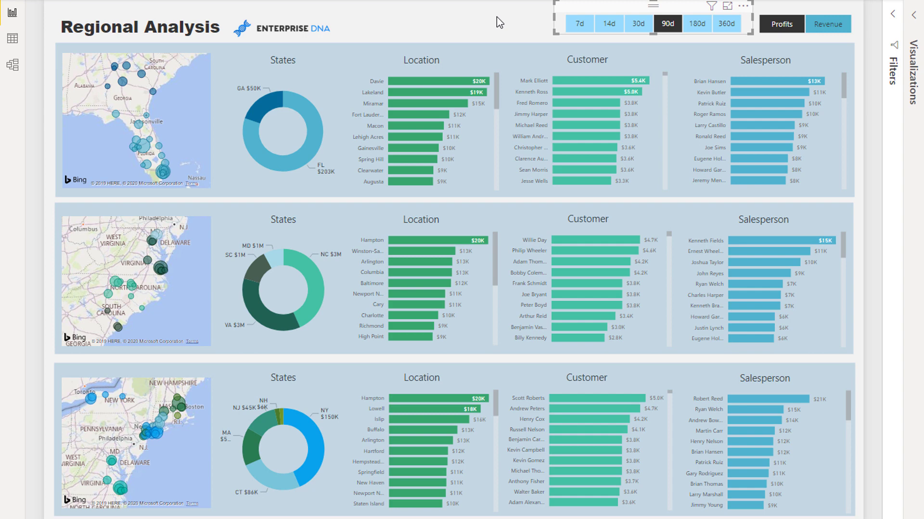
{"action": "left_click", "coordinate": [477, 25]}
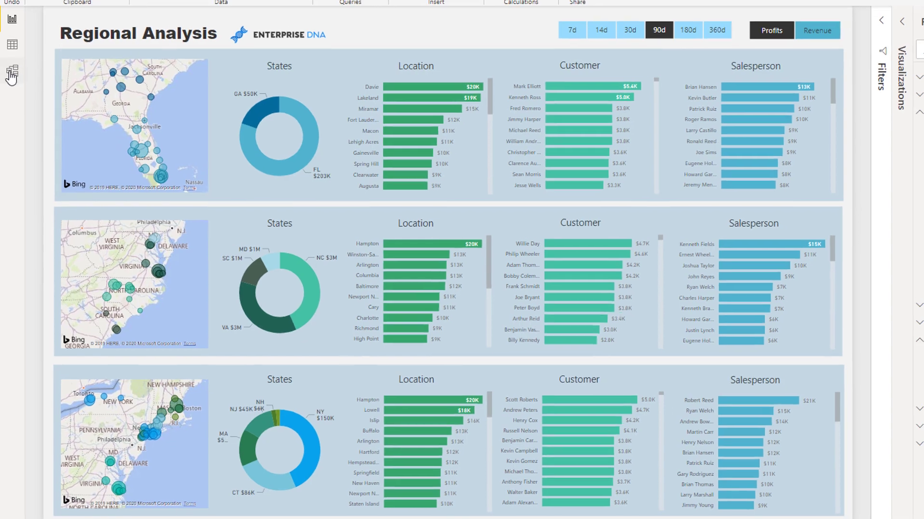
{"action": "left_click", "coordinate": [12, 64]}
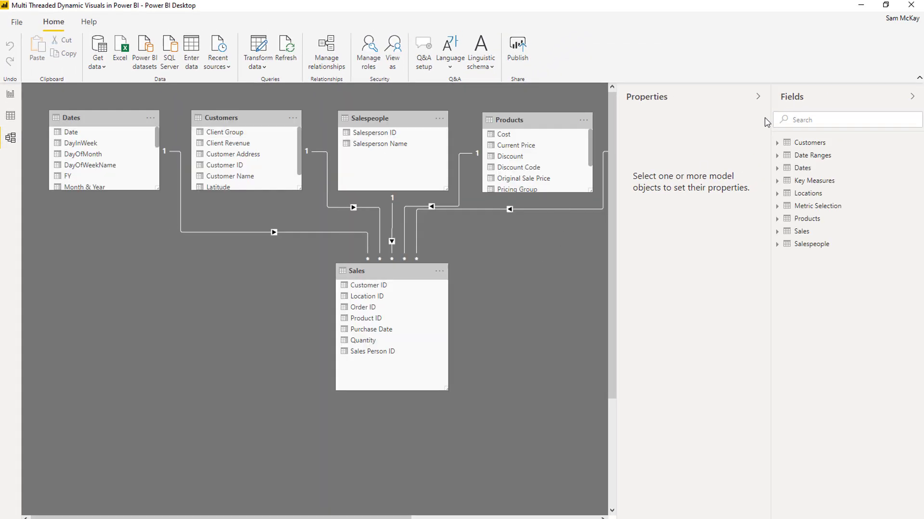
{"action": "left_click", "coordinate": [759, 98]}
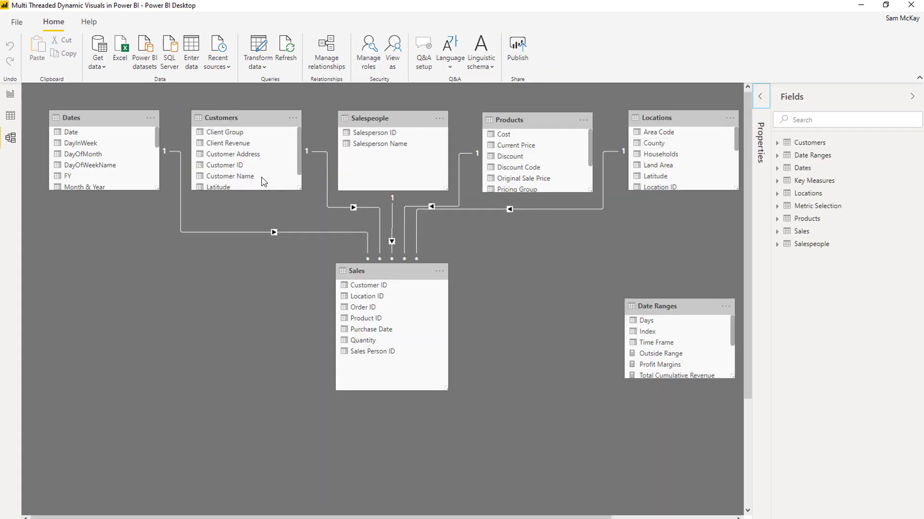
{"action": "left_click", "coordinate": [10, 94]}
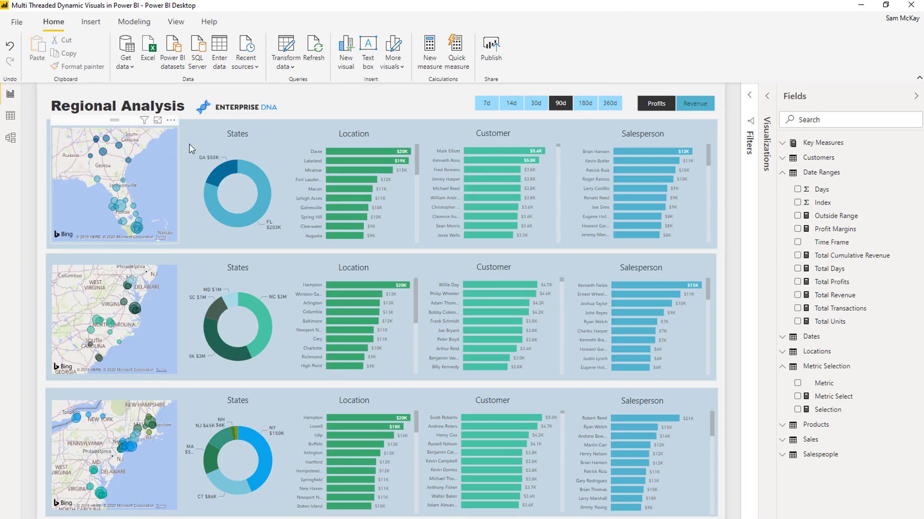
{"action": "left_click", "coordinate": [752, 123]}
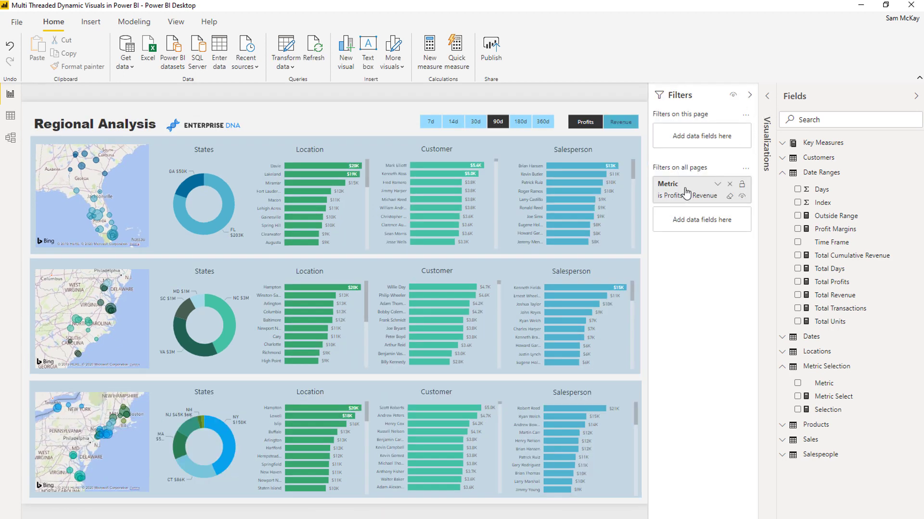
{"action": "left_click", "coordinate": [174, 160]}
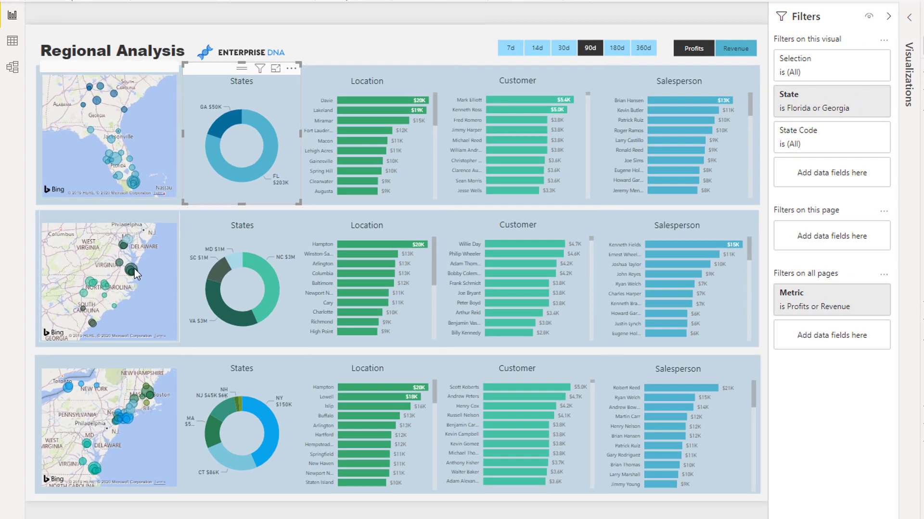
{"action": "left_click", "coordinate": [887, 18]}
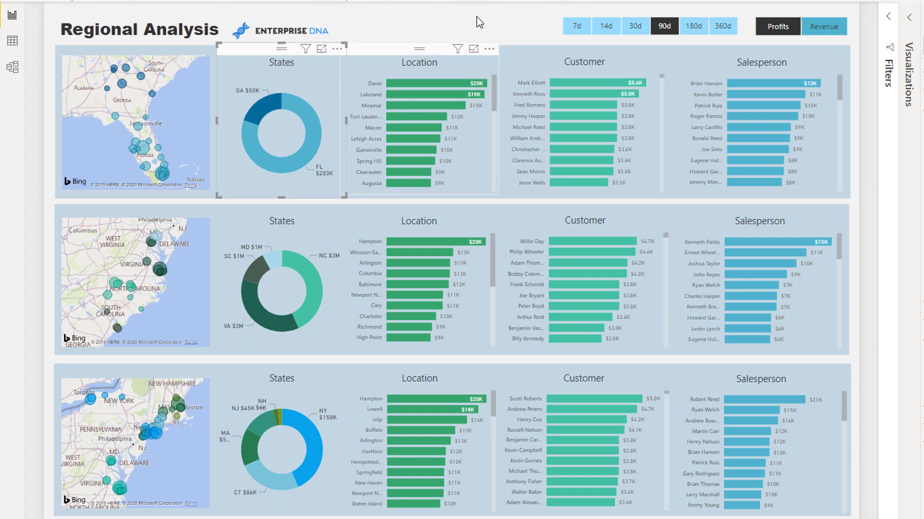
Step: Deselect the States donut, then set the slicers to the 30d range and Revenue
{"action": "left_click", "coordinate": [510, 30]}
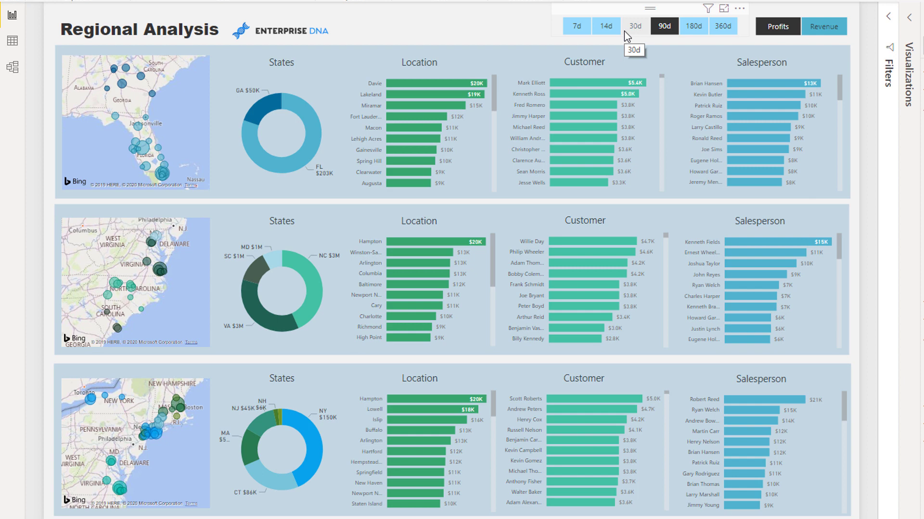
{"action": "left_click", "coordinate": [630, 28]}
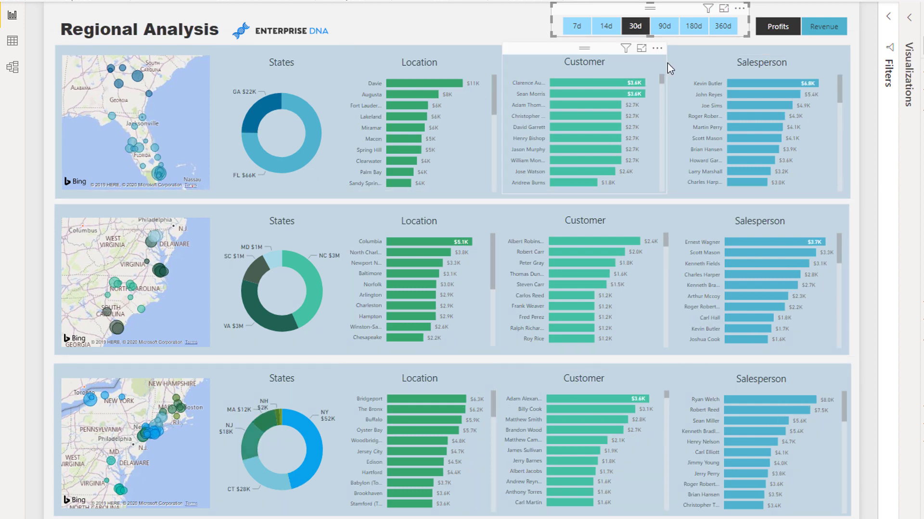
{"action": "left_click", "coordinate": [822, 27]}
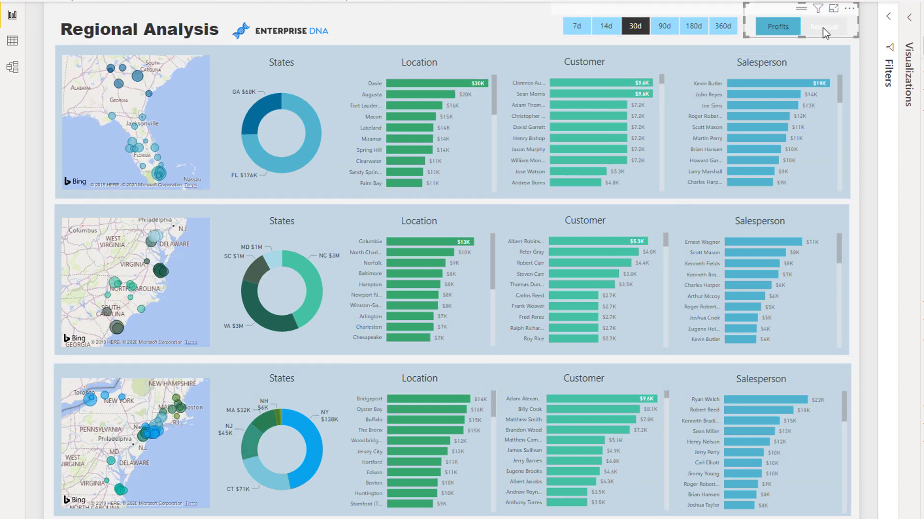
Step: Inspect the value fields of the Customer, Salesperson, Location and States donut charts
{"action": "left_click", "coordinate": [909, 19]}
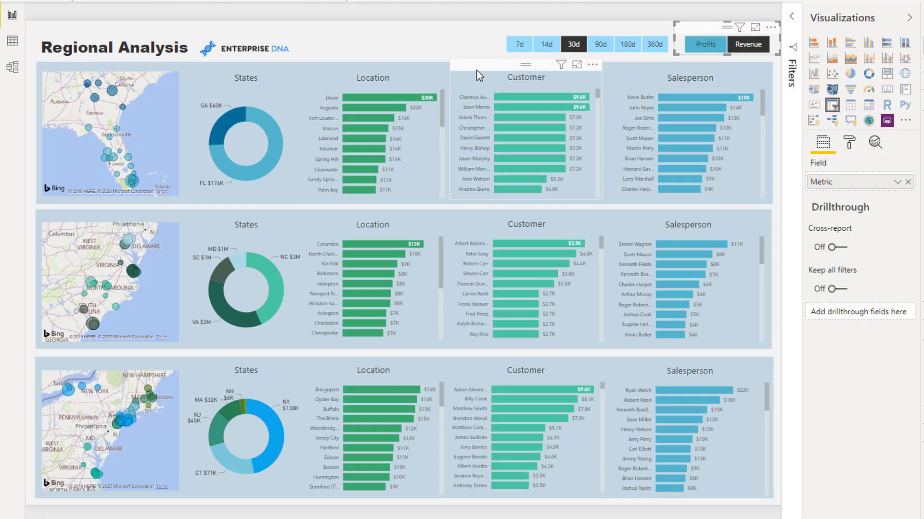
{"action": "left_click", "coordinate": [476, 74]}
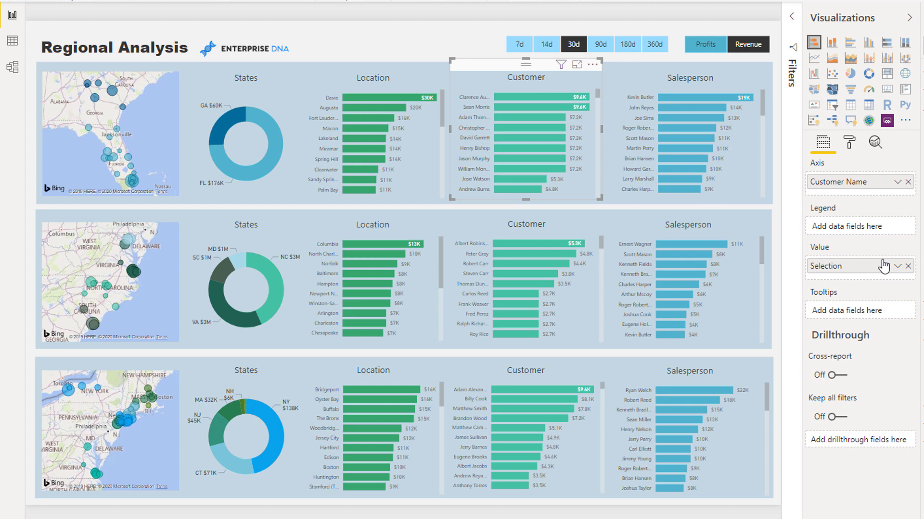
{"action": "left_click", "coordinate": [638, 235]}
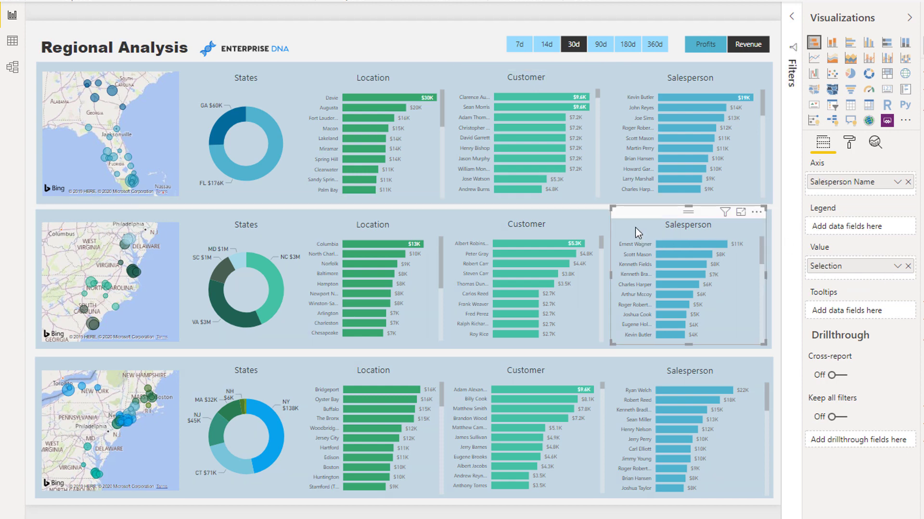
{"action": "left_click", "coordinate": [322, 367]}
{"action": "left_click", "coordinate": [212, 362]}
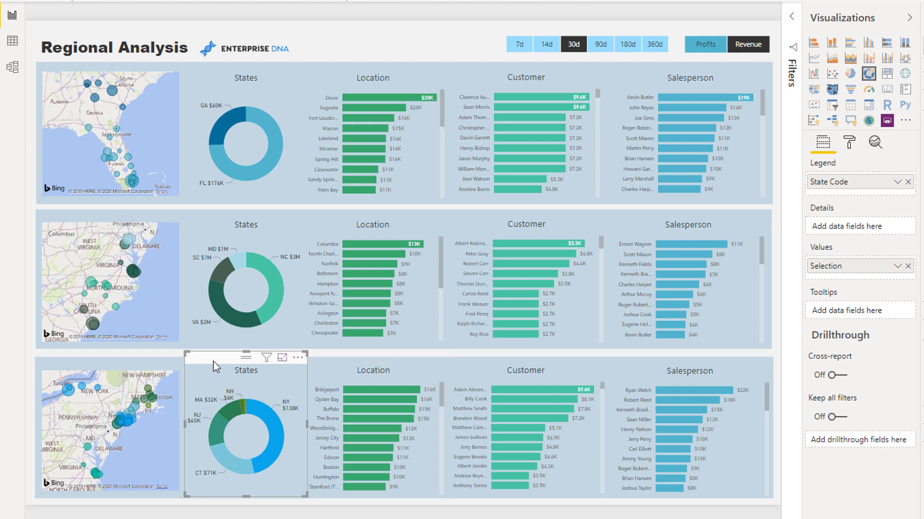
{"action": "left_click", "coordinate": [209, 214]}
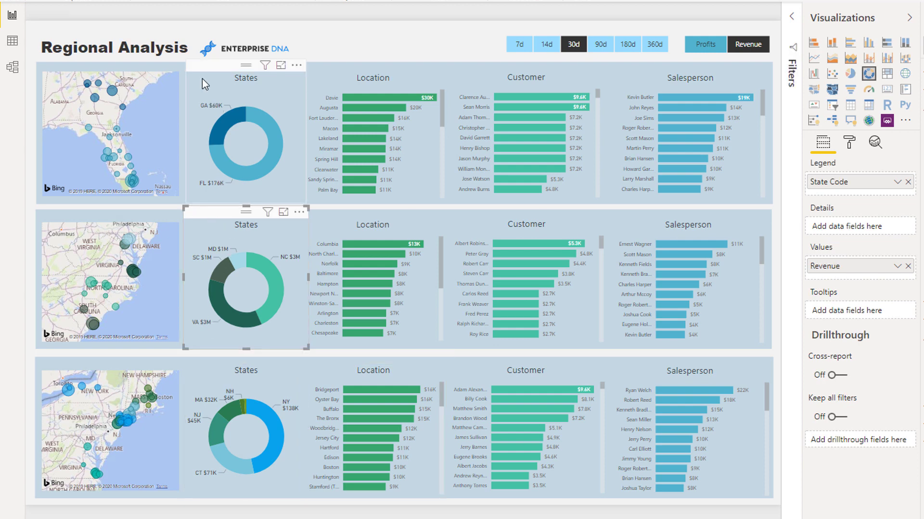
{"action": "left_click", "coordinate": [202, 79]}
Step: Replace the middle States donut's Revenue value with Selection, then compare it with the Location and Customer charts
{"action": "left_click", "coordinate": [213, 213]}
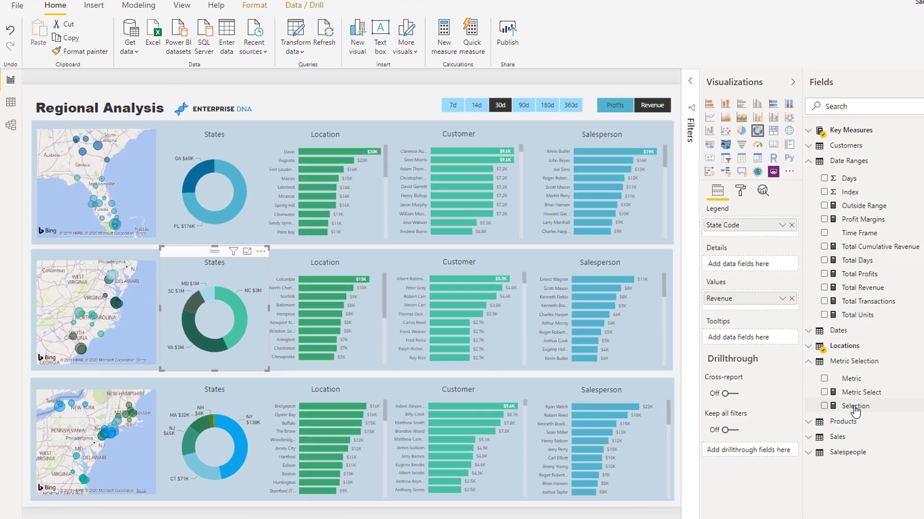
{"action": "left_click_drag", "start_coordinate": [854, 405], "coordinate": [765, 309]}
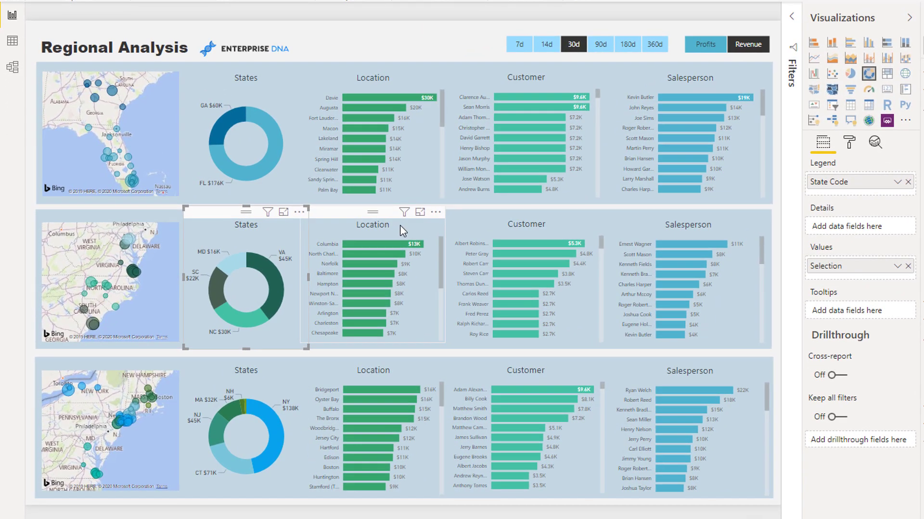
{"action": "left_click", "coordinate": [339, 271]}
{"action": "left_click", "coordinate": [475, 225]}
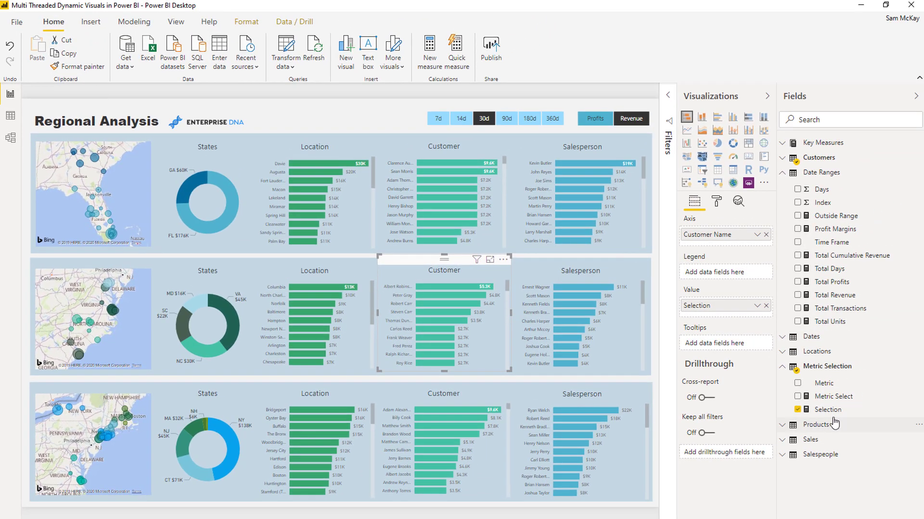
Step: Open the Selection measure's SWITCH(TRUE()) formula and highlight its VALUES, "Revenue" and "Profits" parts
{"action": "left_click", "coordinate": [829, 411]}
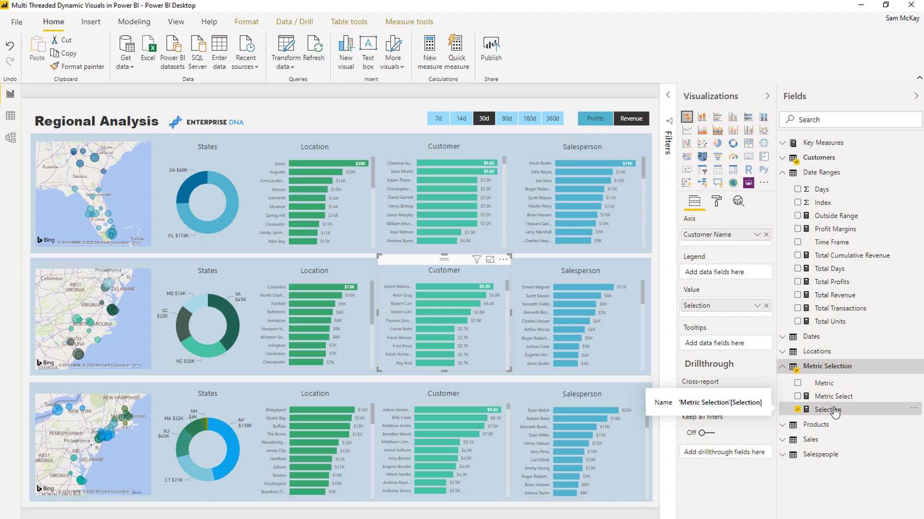
{"action": "left_click", "coordinate": [828, 408]}
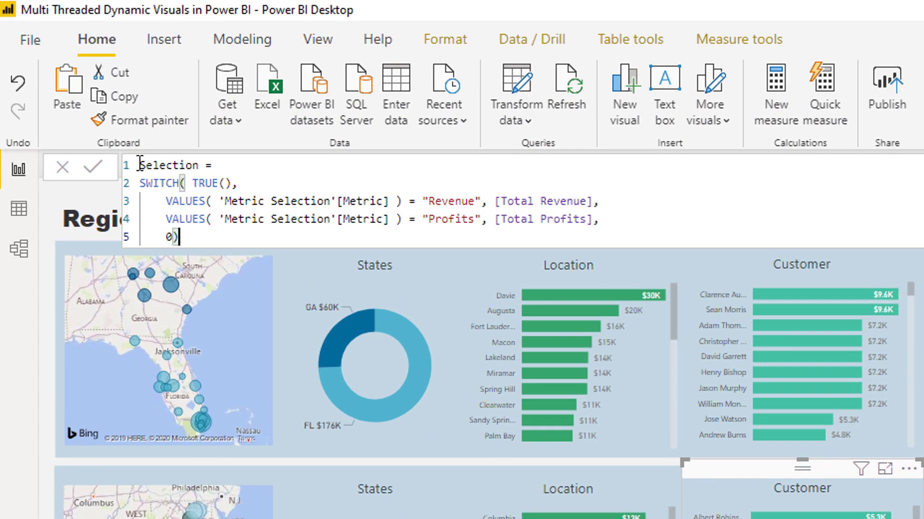
{"action": "left_click", "coordinate": [139, 165], "text": "shift"}
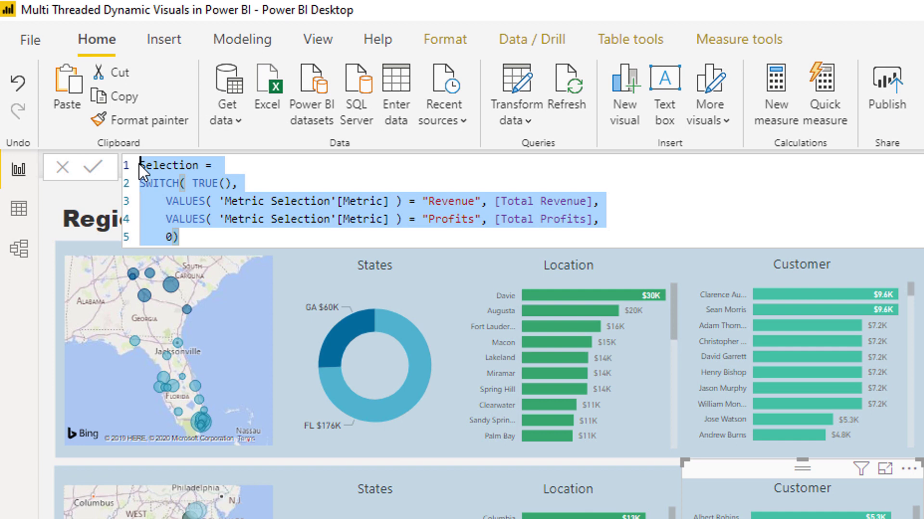
{"action": "left_click", "coordinate": [265, 180]}
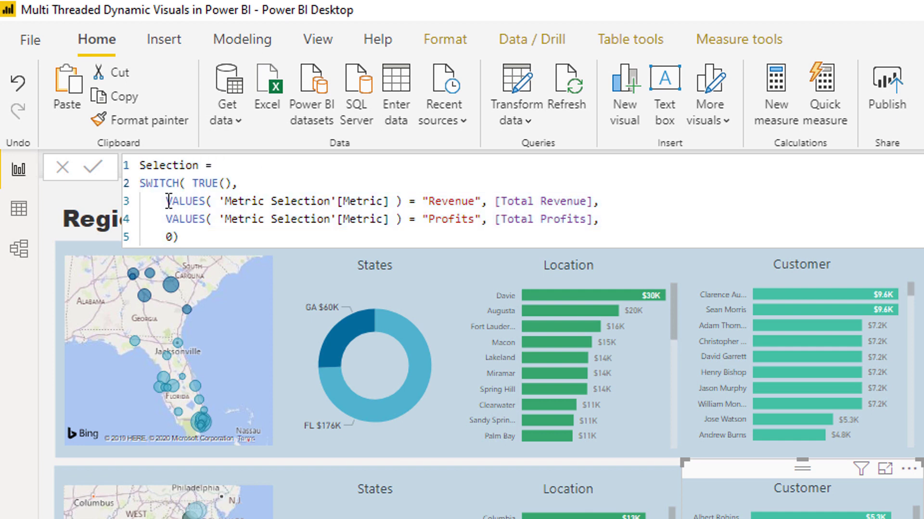
{"action": "left_click_drag", "start_coordinate": [168, 201], "coordinate": [214, 199]}
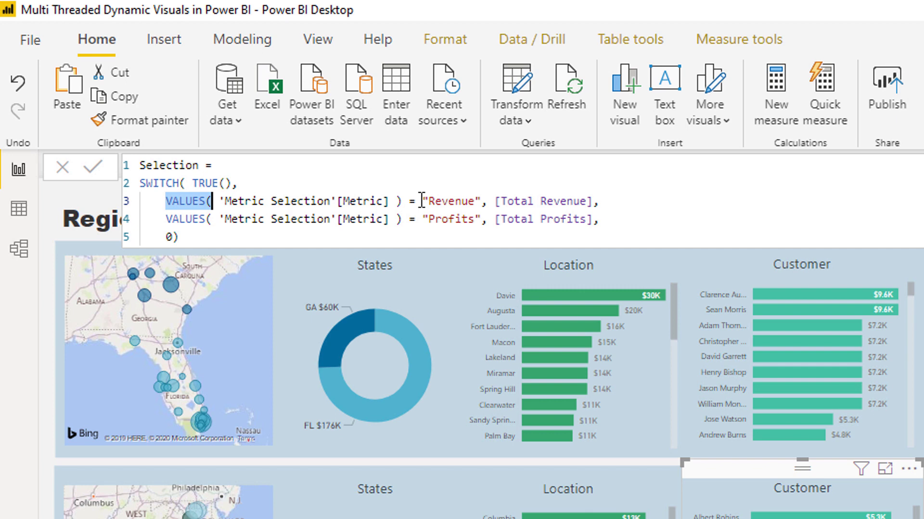
{"action": "left_click_drag", "start_coordinate": [422, 201], "coordinate": [611, 201]}
{"action": "left_click_drag", "start_coordinate": [186, 219], "coordinate": [653, 222]}
{"action": "left_click", "coordinate": [653, 222]}
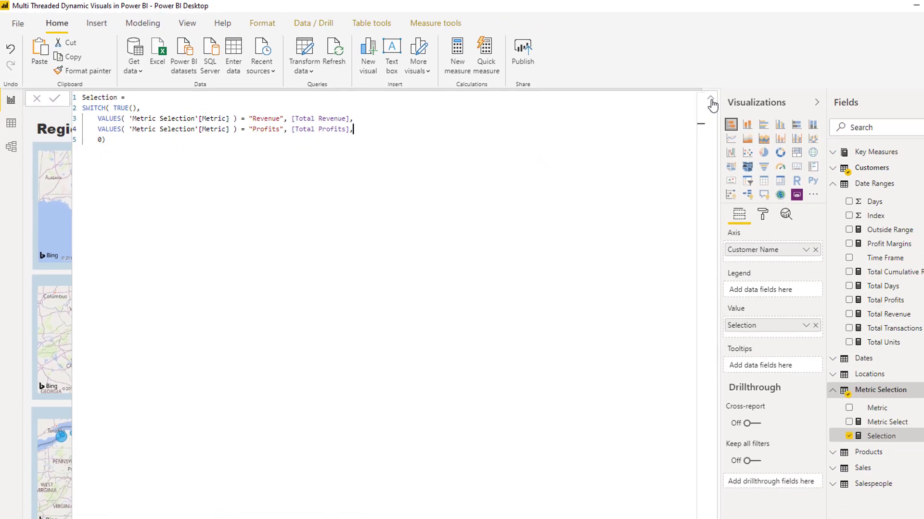
Step: Close the formula bar and filter the report to Profits, showing Florida at $66K
{"action": "left_click", "coordinate": [664, 92]}
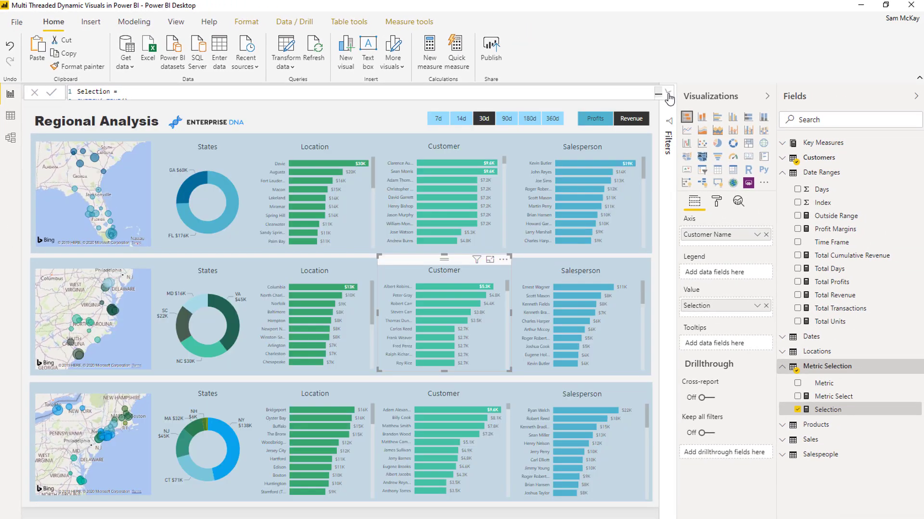
{"action": "left_click", "coordinate": [596, 121]}
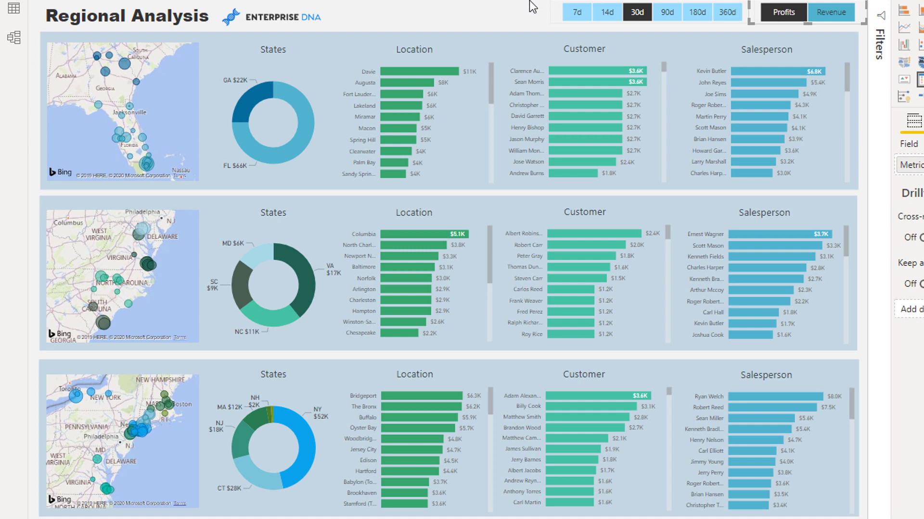
{"action": "left_click", "coordinate": [828, 20]}
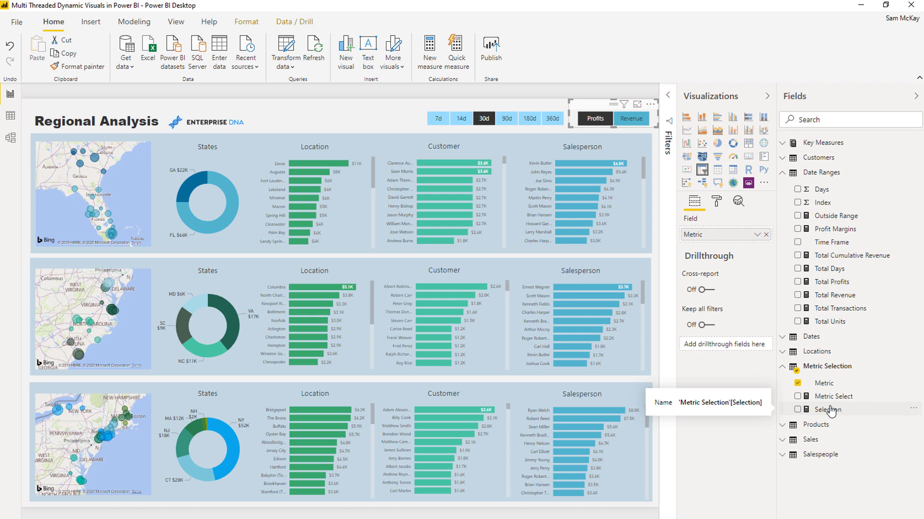
{"action": "left_click", "coordinate": [460, 108]}
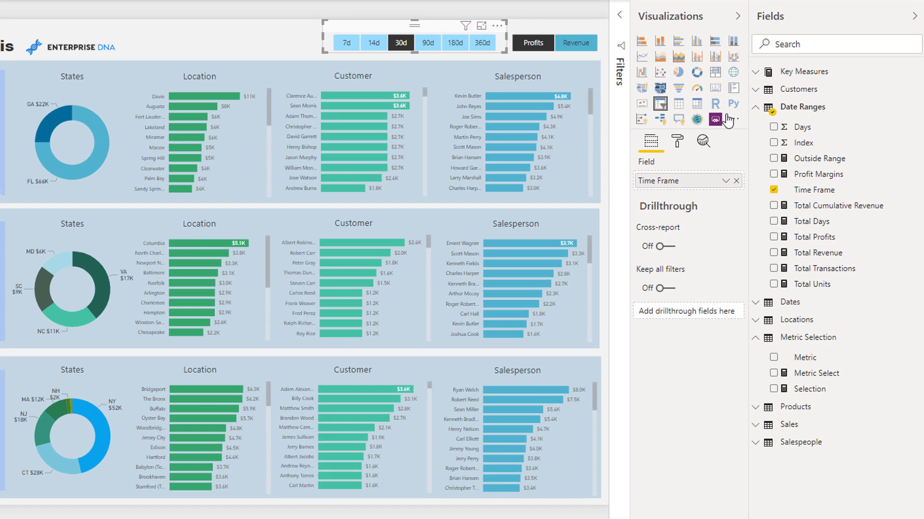
Step: Open the Total Revenue measure and highlight its CALCULATE and FILTER expressions
{"action": "left_click", "coordinate": [828, 259]}
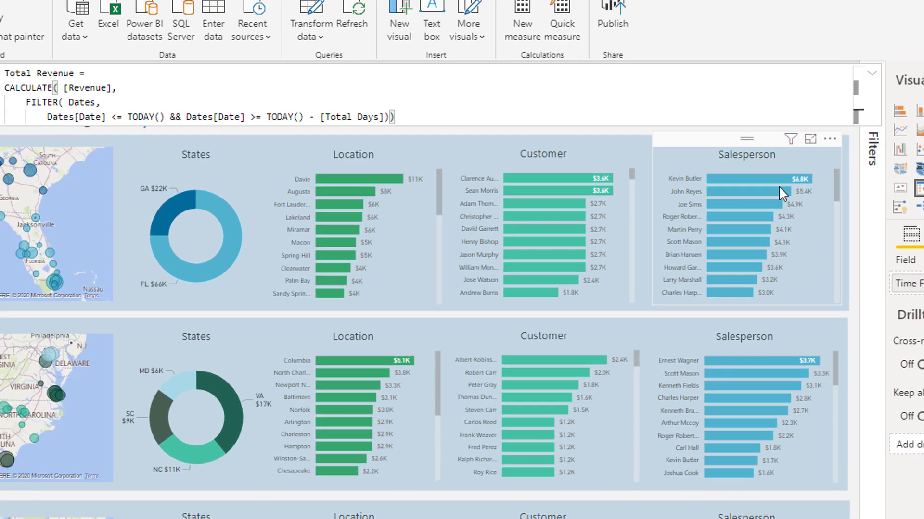
{"action": "left_click", "coordinate": [443, 99]}
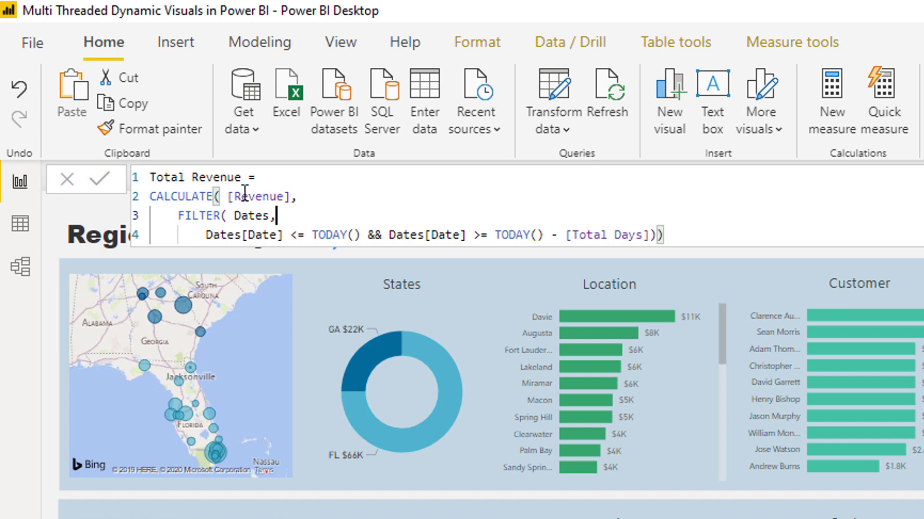
{"action": "left_click", "coordinate": [226, 197]}
{"action": "left_click", "coordinate": [342, 186], "text": "shift"}
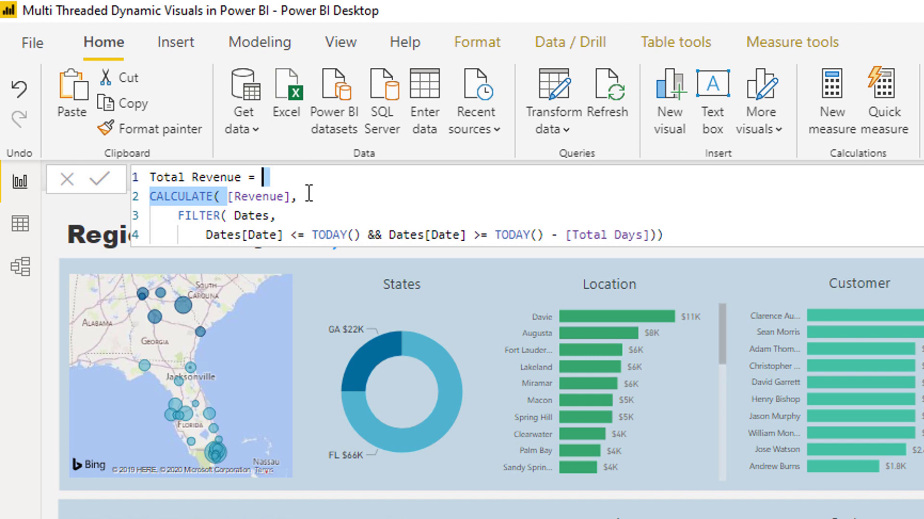
{"action": "left_click_drag", "start_coordinate": [178, 215], "coordinate": [212, 216]}
{"action": "left_click_drag", "start_coordinate": [284, 220], "coordinate": [743, 240]}
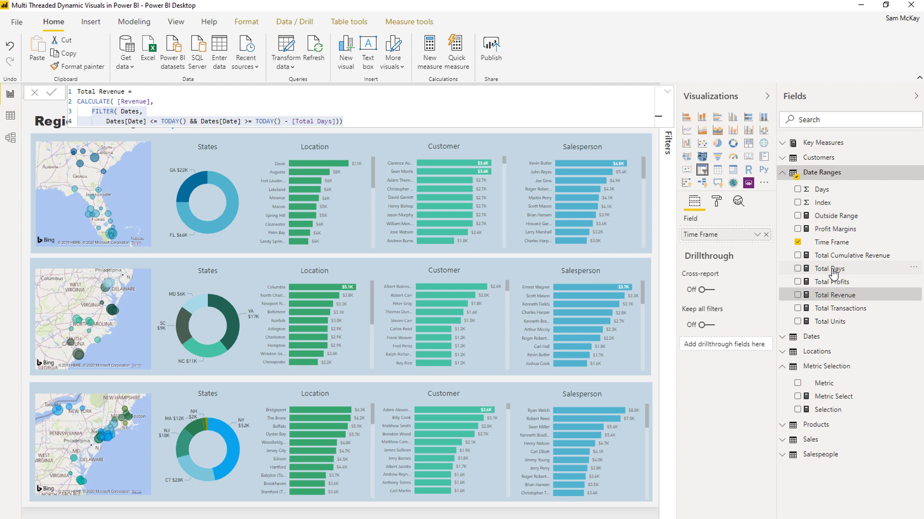
Step: Review the Total Days HASONEVALUE formula, choose the 30d range, and switch to Data view
{"action": "left_click", "coordinate": [833, 273]}
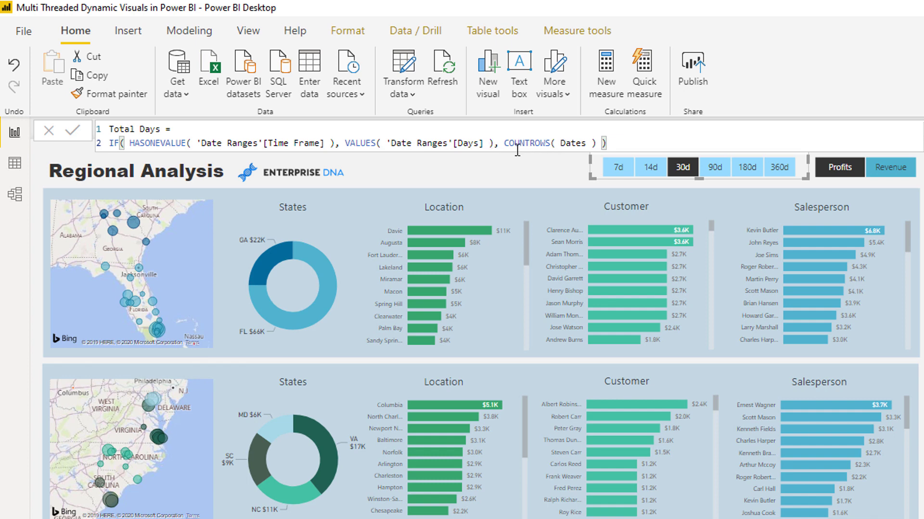
{"action": "left_click", "coordinate": [685, 168]}
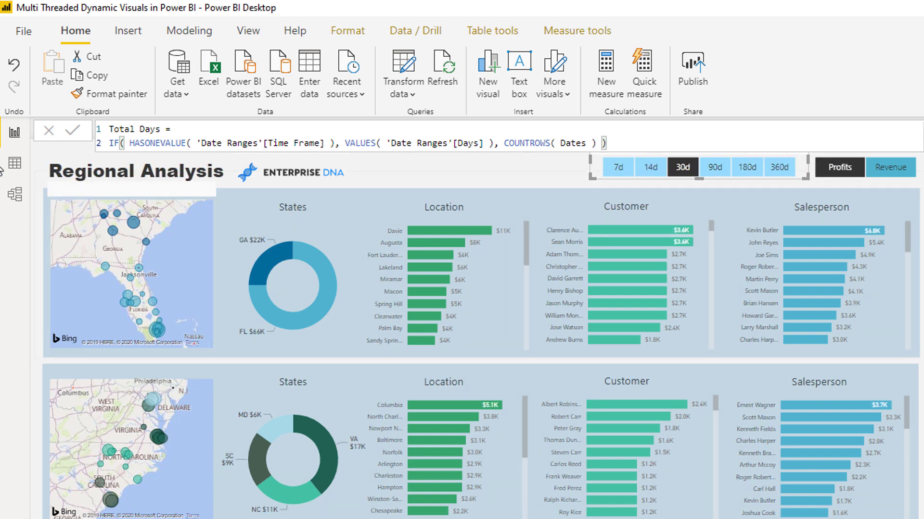
{"action": "left_click", "coordinate": [16, 165]}
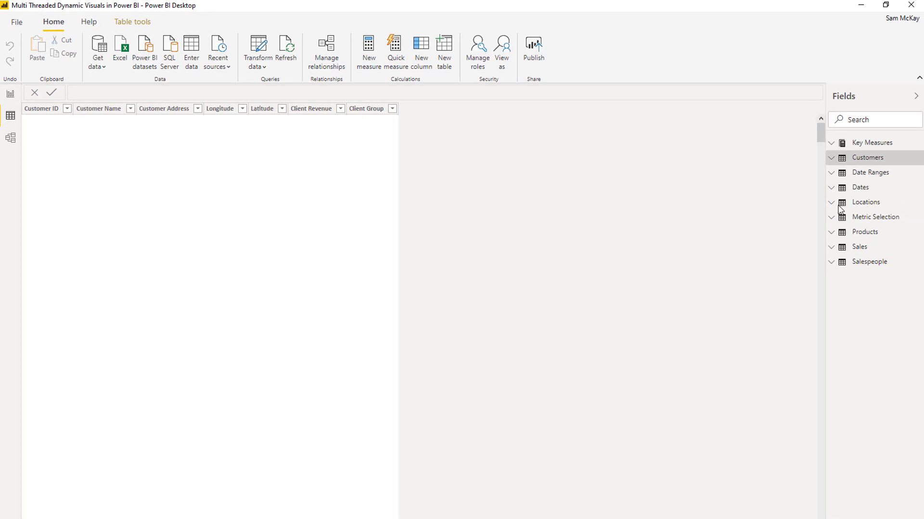
Step: Review the Date Ranges table's Time Frame and Days columns (7d–360d), then return to Report view
{"action": "left_click", "coordinate": [859, 174]}
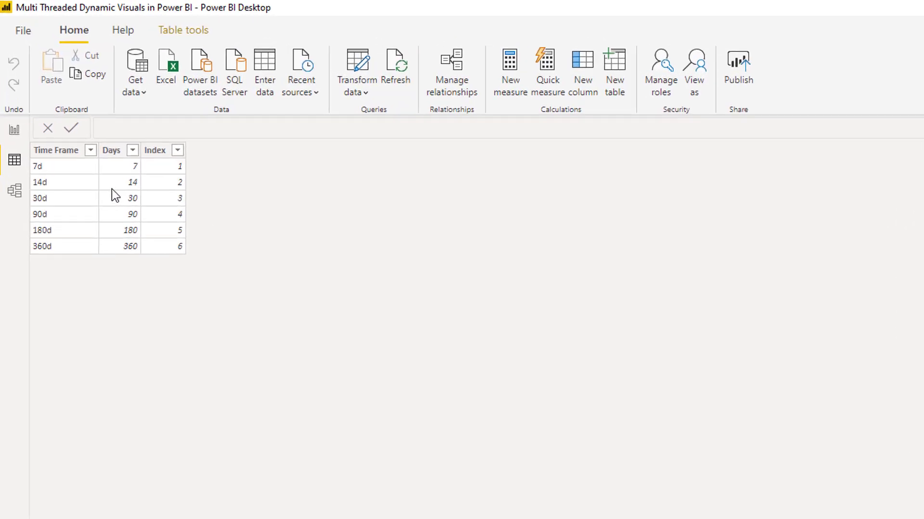
{"action": "left_click", "coordinate": [51, 112]}
{"action": "left_click", "coordinate": [126, 171]}
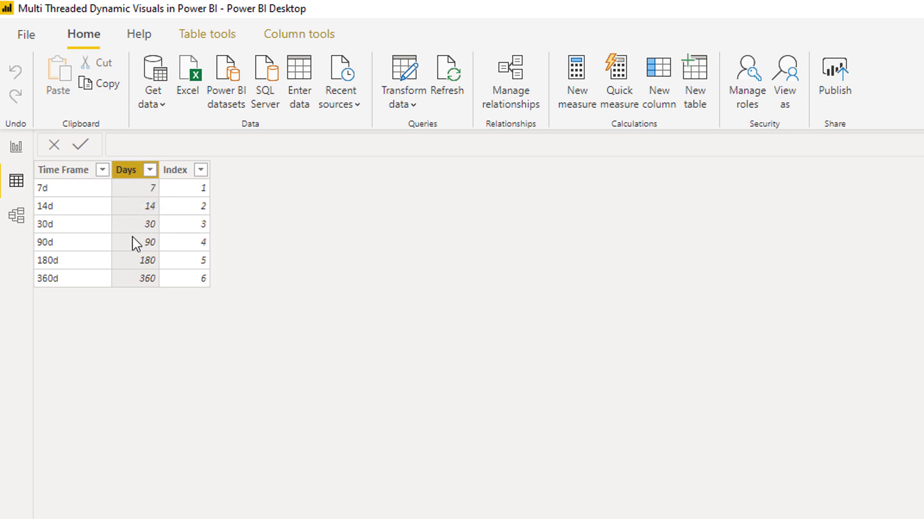
{"action": "left_click", "coordinate": [16, 146]}
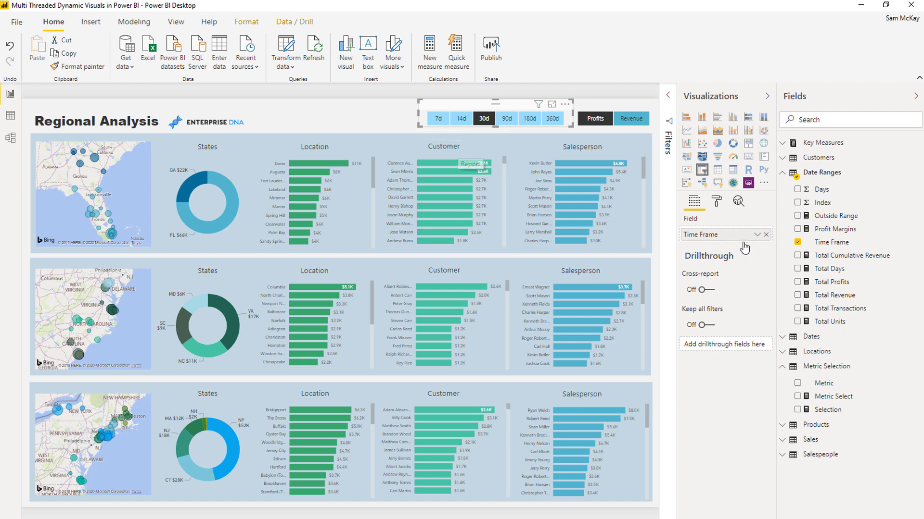
Step: Inspect the Total Days reference inside the Total Revenue formula
{"action": "left_click", "coordinate": [827, 295]}
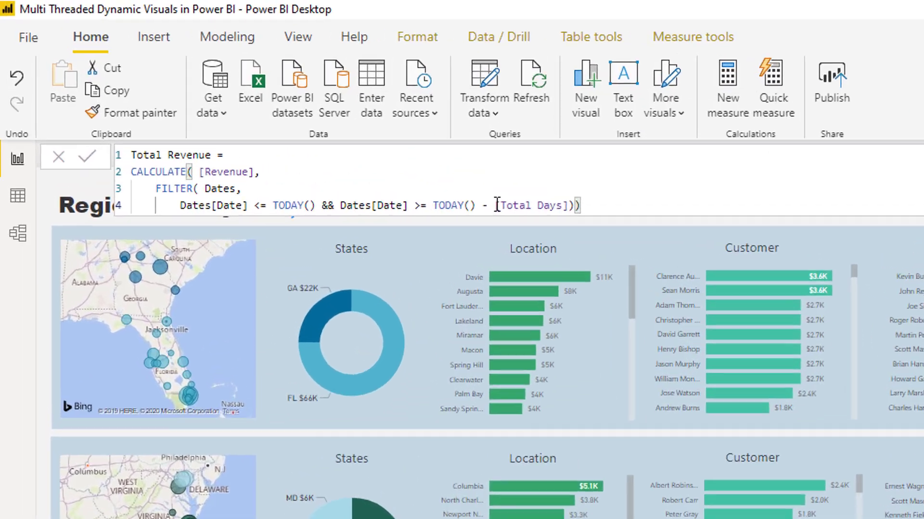
{"action": "left_click", "coordinate": [306, 125]}
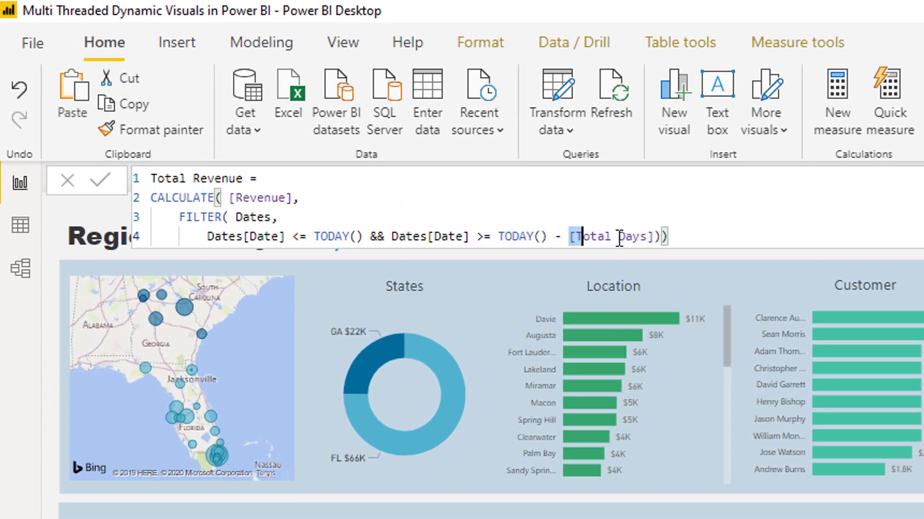
{"action": "left_click", "coordinate": [660, 236], "text": "shift"}
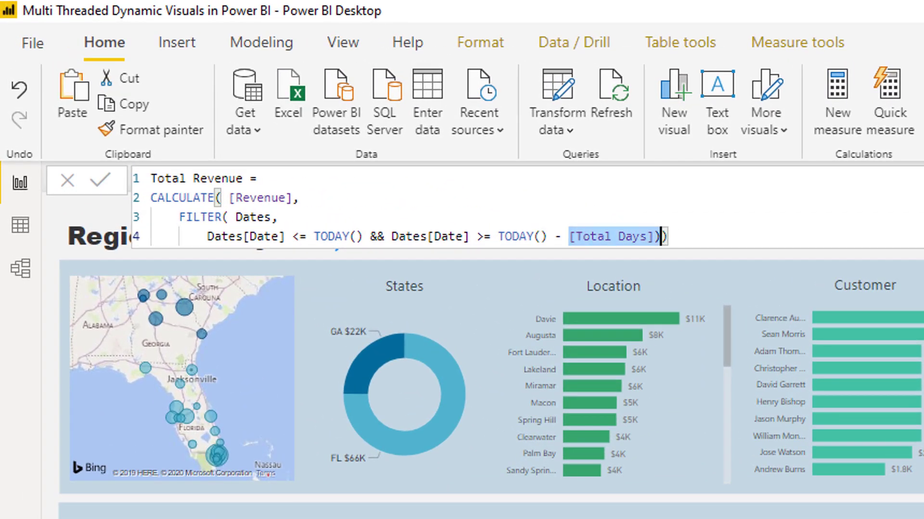
{"action": "key", "text": "Return"}
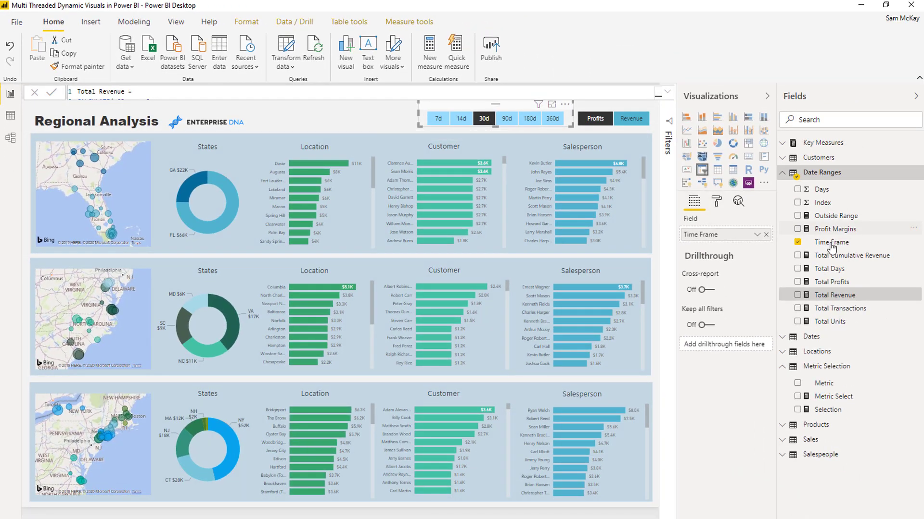
Step: Review the Total Profits formula, which filters Profits to the last [Total Days] days
{"action": "left_click", "coordinate": [837, 284]}
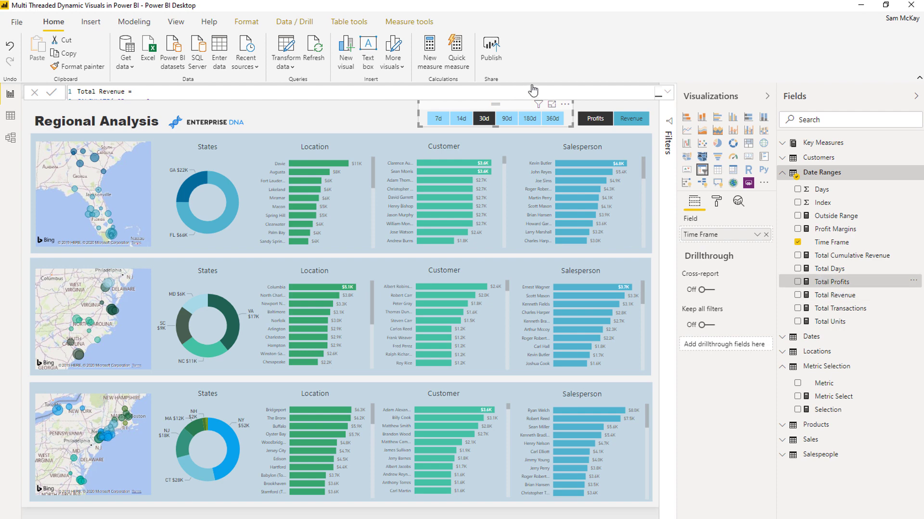
{"action": "left_click", "coordinate": [667, 92]}
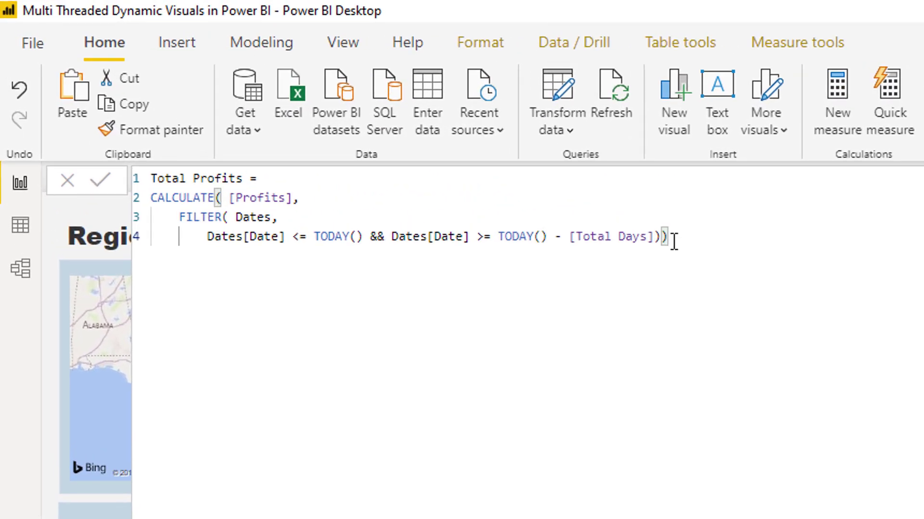
{"action": "key", "text": "Return"}
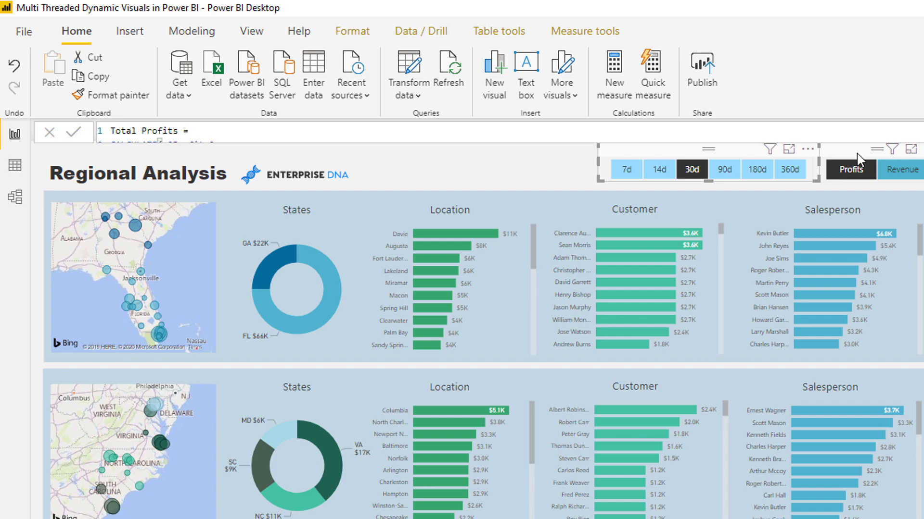
Step: Switch the visuals to Revenue, select the Location chart, then view the table relationships diagram
{"action": "left_click", "coordinate": [908, 181]}
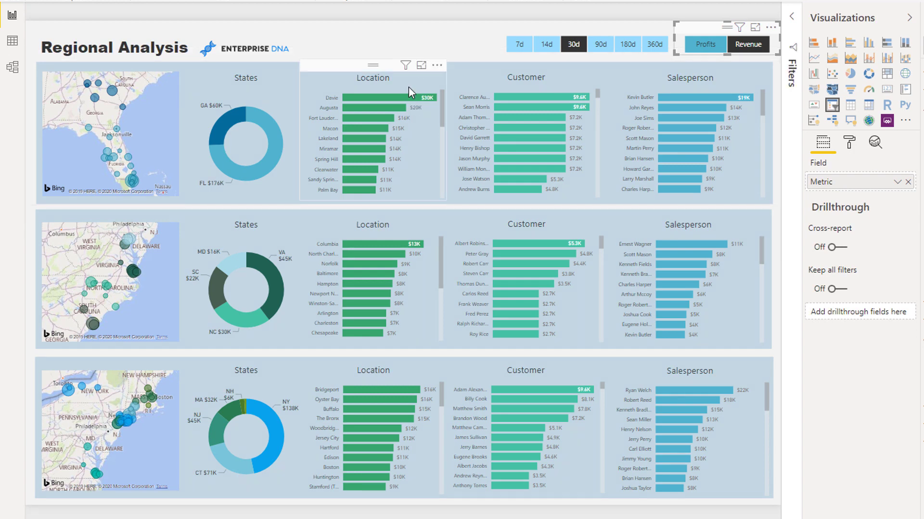
{"action": "left_click", "coordinate": [386, 68]}
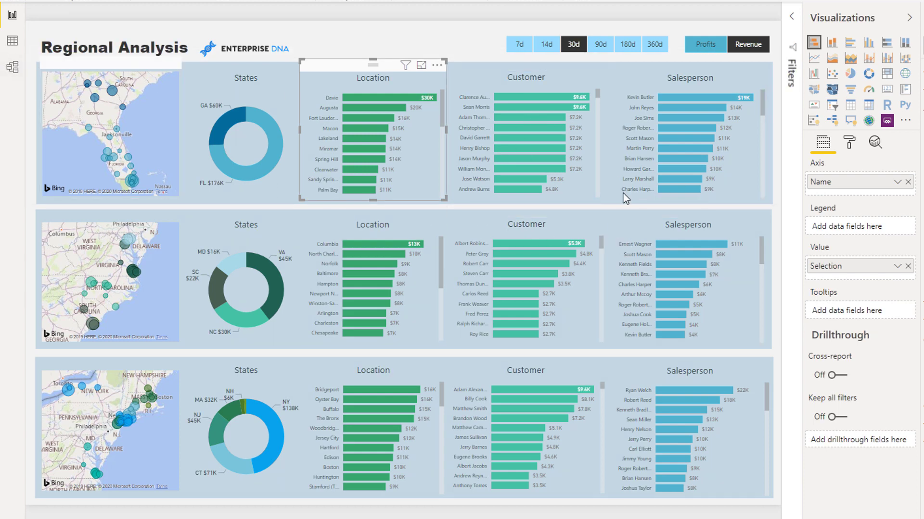
{"action": "left_click", "coordinate": [12, 70]}
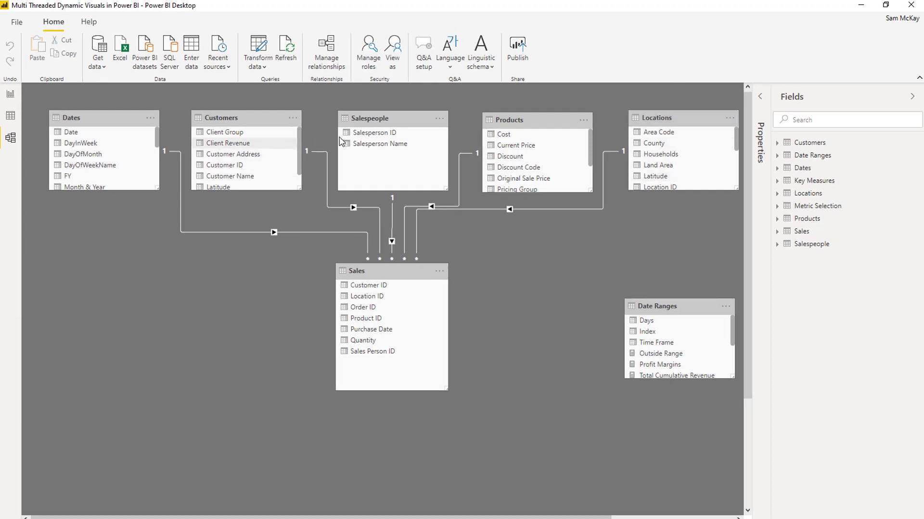
Step: Return to the Regional Analysis report page and select the top Customer bar chart
{"action": "left_click", "coordinate": [10, 94]}
{"action": "left_click", "coordinate": [437, 189]}
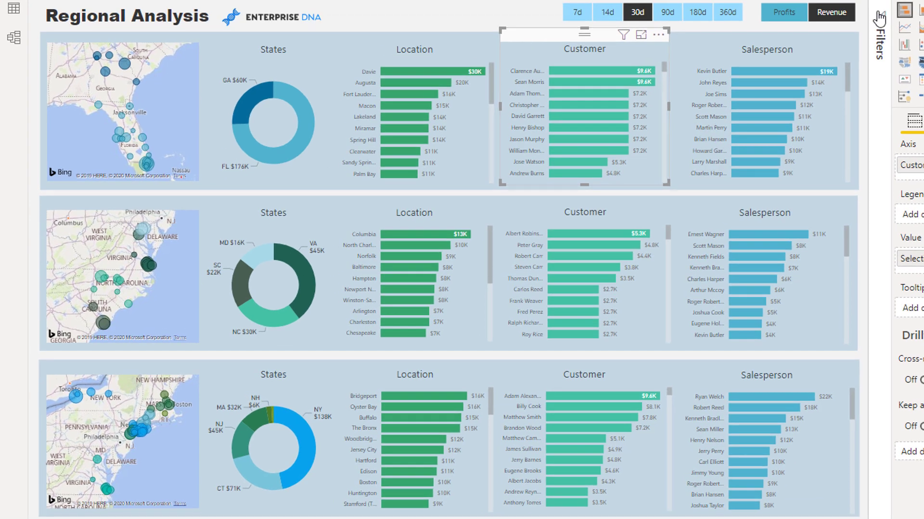
Step: Deselect the chart and limit the report to the last 180 days with the 180d slicer
{"action": "mouse_move", "coordinate": [420, 314]}
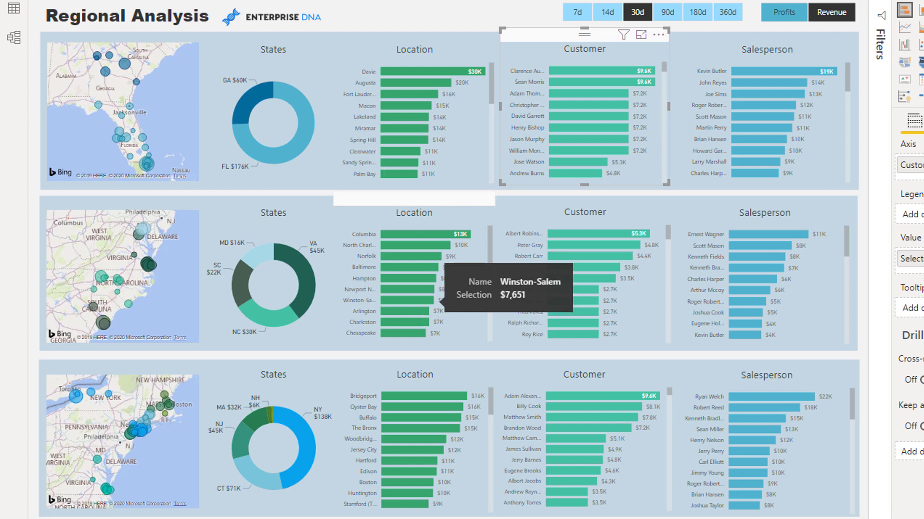
{"action": "left_click", "coordinate": [416, 14]}
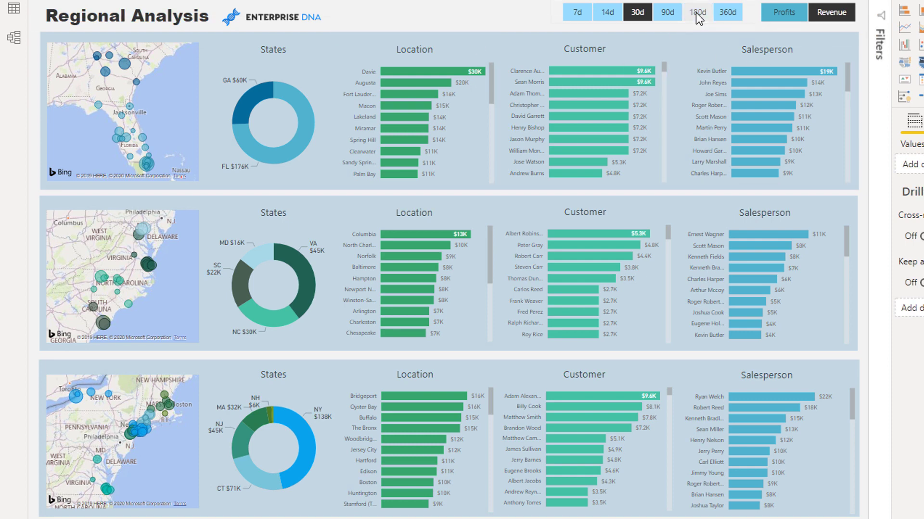
{"action": "left_click", "coordinate": [698, 15]}
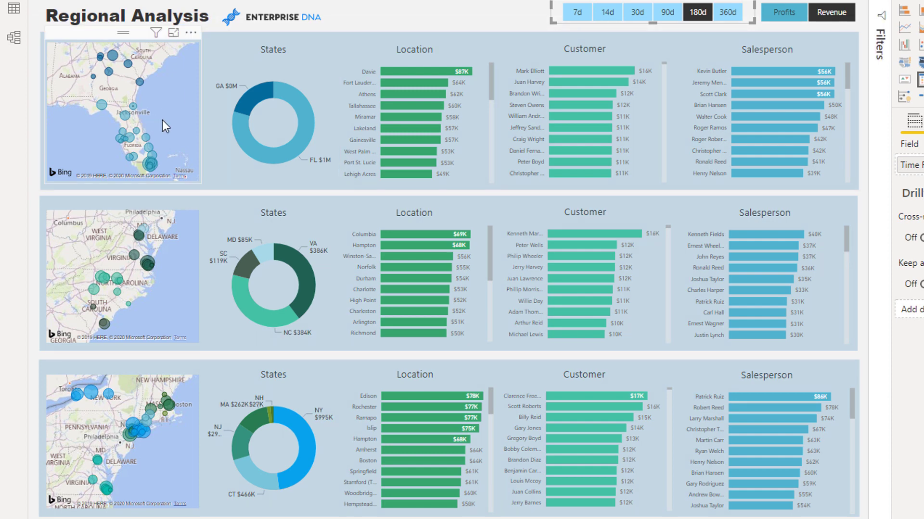
Step: Switch the visuals to Profits, then collapse and reopen the Visualizations and Fields panes
{"action": "left_click", "coordinate": [787, 13]}
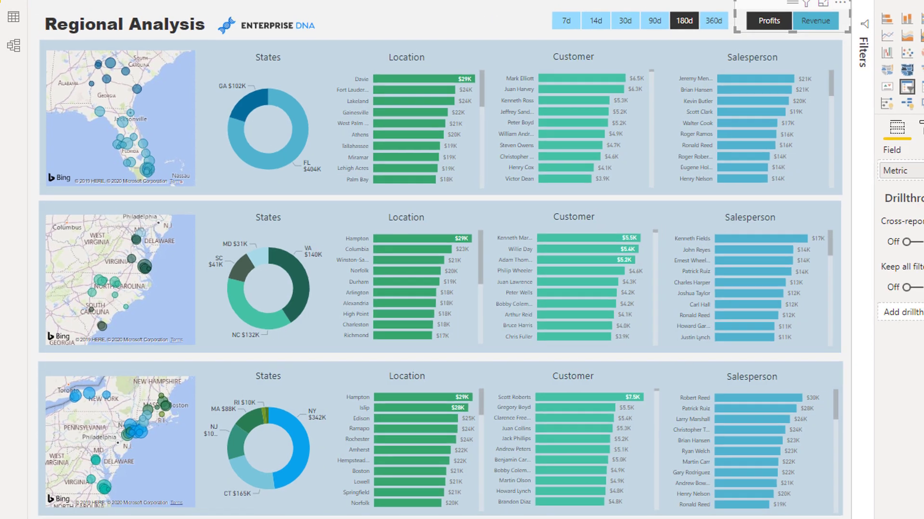
{"action": "left_click", "coordinate": [921, 7]}
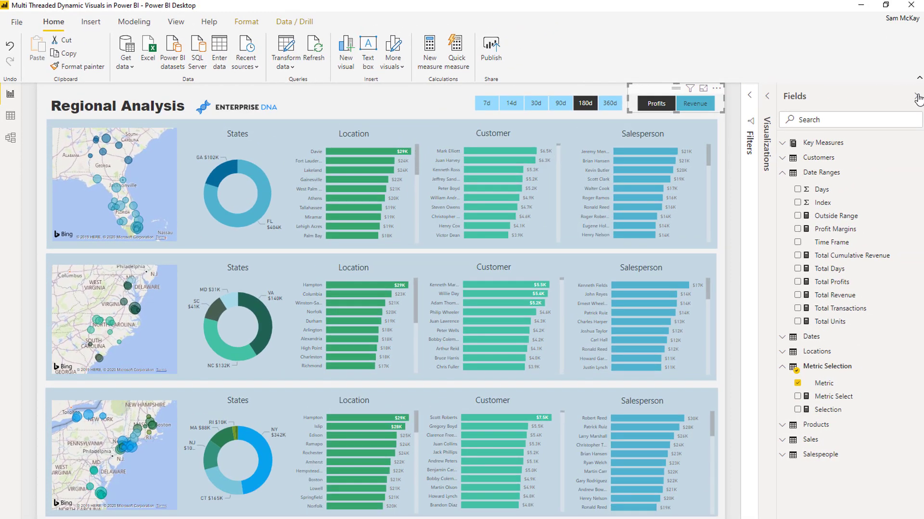
{"action": "left_click", "coordinate": [917, 97]}
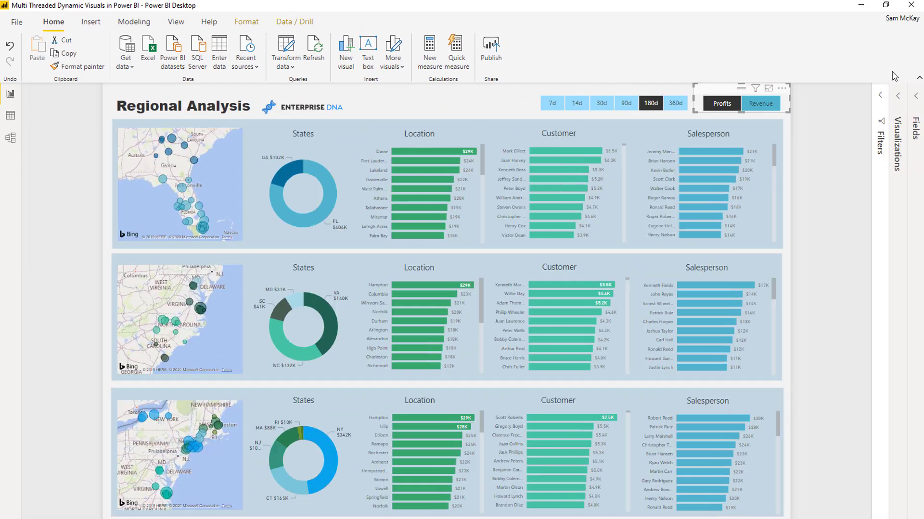
{"action": "left_click", "coordinate": [919, 77]}
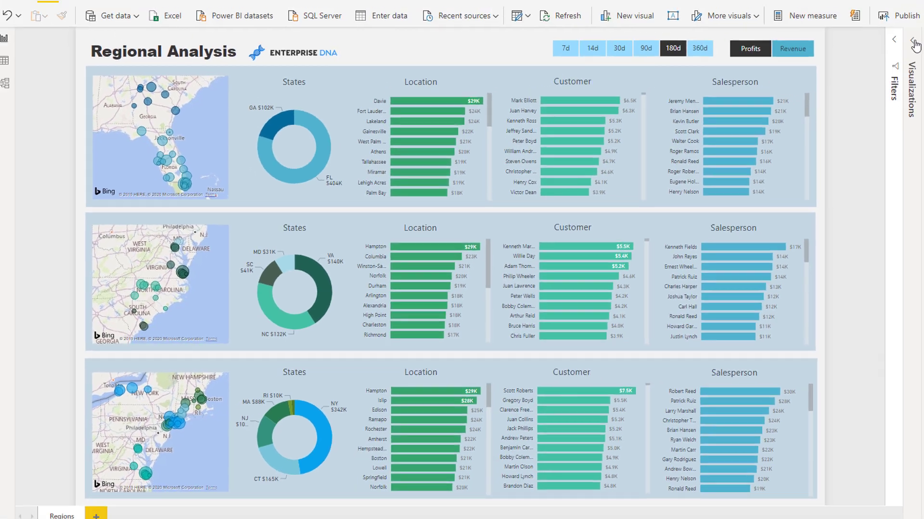
{"action": "left_click", "coordinate": [874, 69]}
{"action": "left_click", "coordinate": [888, 65]}
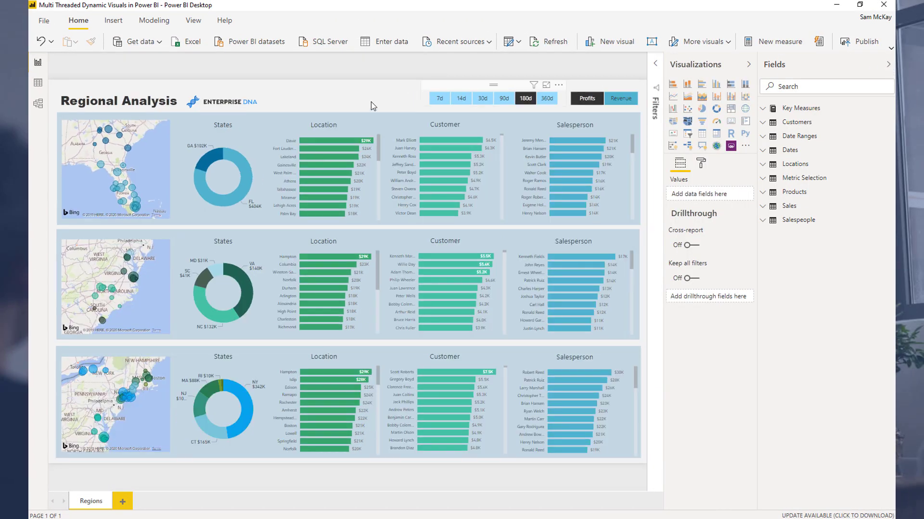
Step: Expand the simplified ribbon back to the classic ribbon with labelled groups
{"action": "left_click", "coordinate": [891, 48]}
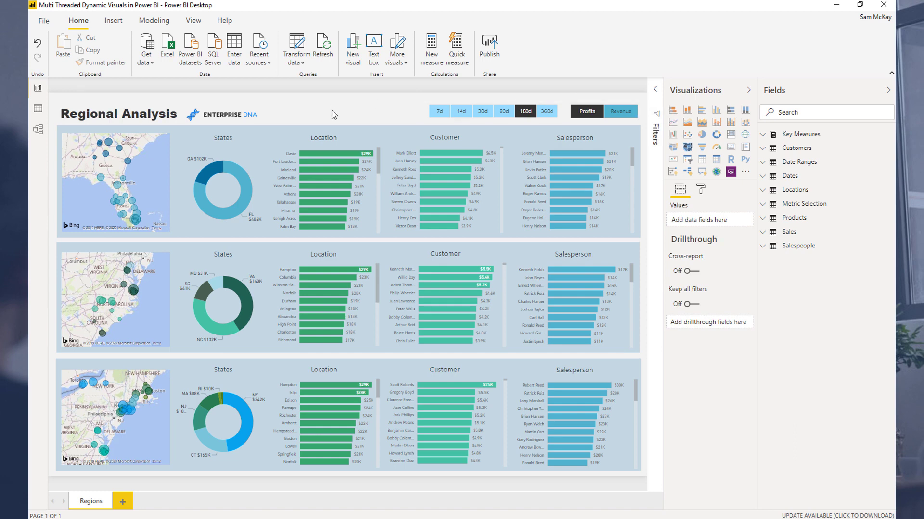